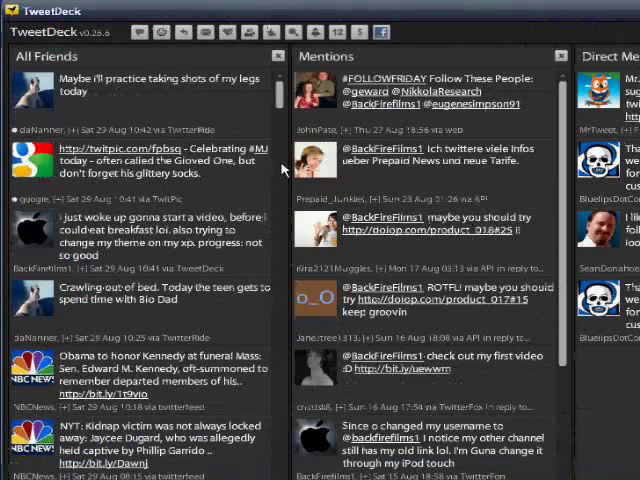
Step: Open TweetDeck's tweet composer and then close it again
click(138, 33)
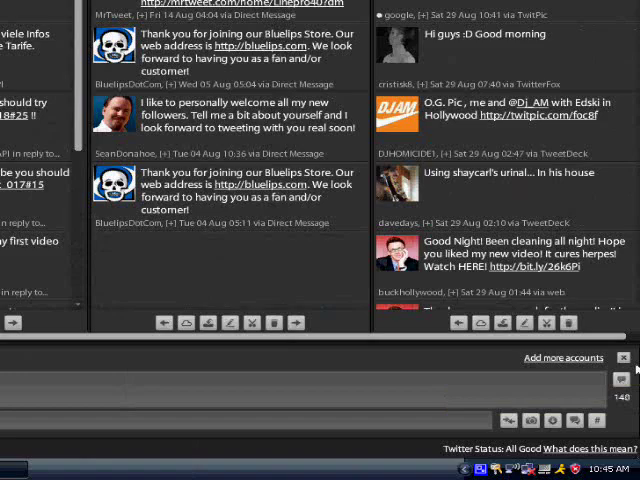
click(622, 360)
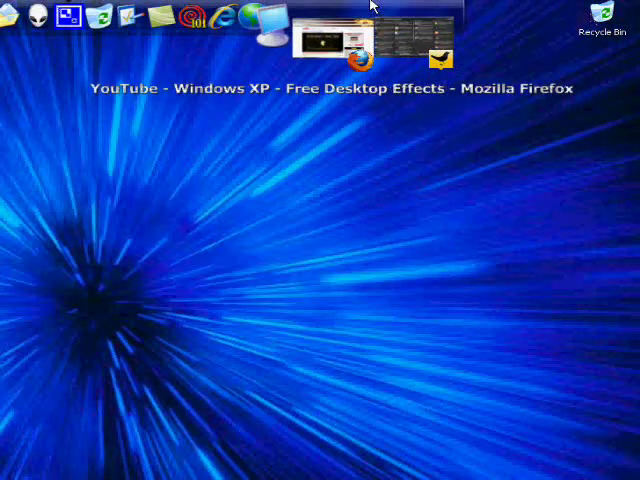
Step: Restore Firefox and load twitter.com in place of the YouTube page
click(364, 28)
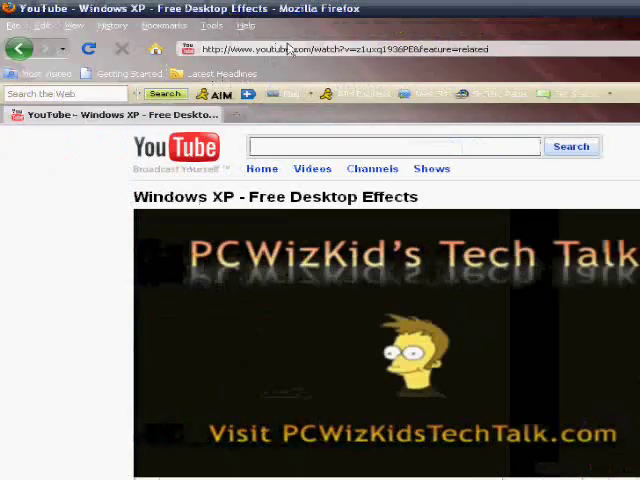
click(290, 49)
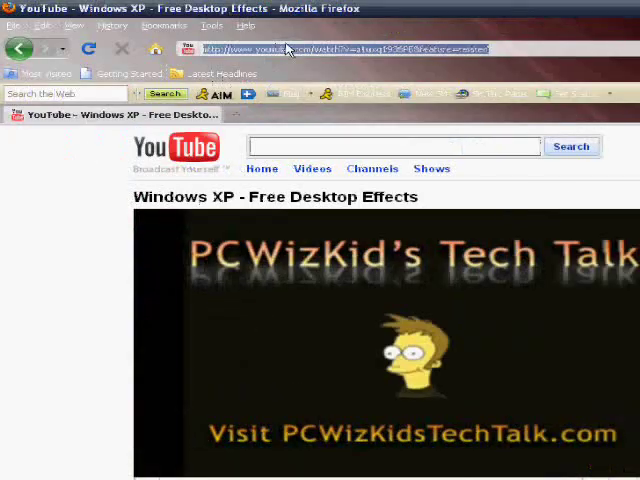
text(ttp://twitter.com/)
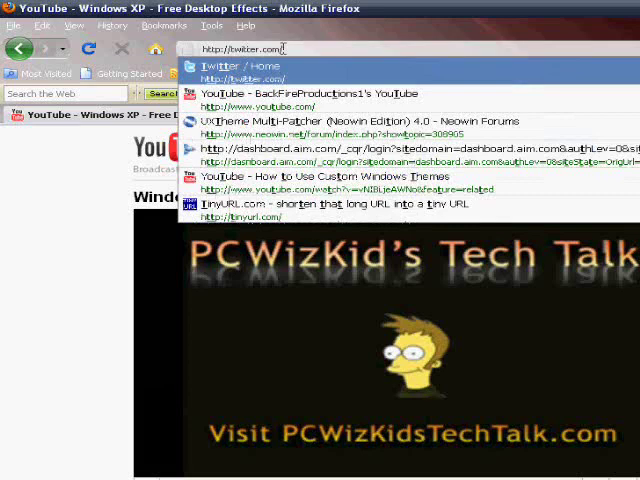
key(Return)
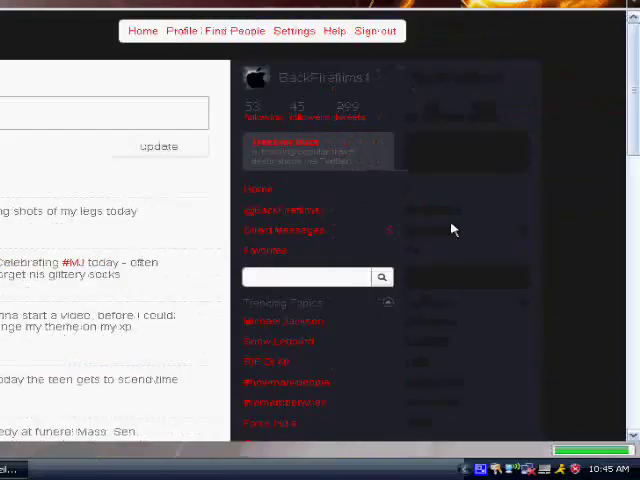
drag(634, 100, 634, 255)
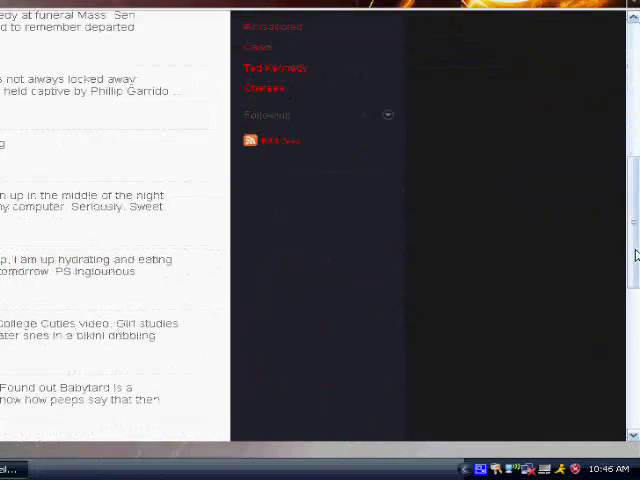
drag(632, 355, 632, 360)
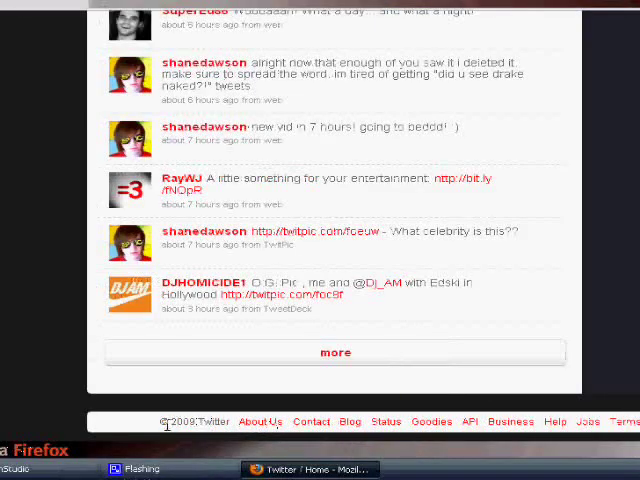
Step: Go from Twitter's Goodies footer link to its Applications client list
click(432, 422)
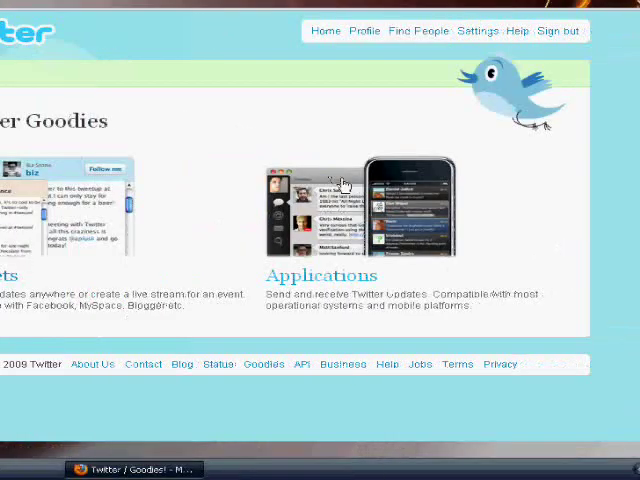
click(345, 185)
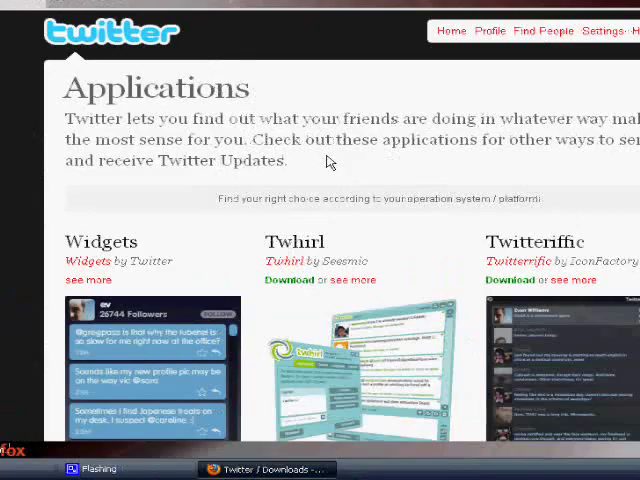
scroll(330, 162, down, 2)
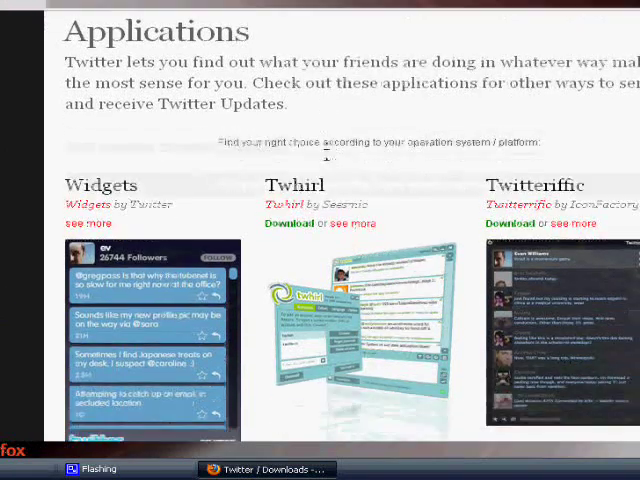
scroll(330, 162, down, 3)
scroll(330, 162, down, 3)
scroll(330, 162, down, 2)
scroll(330, 162, up, 1)
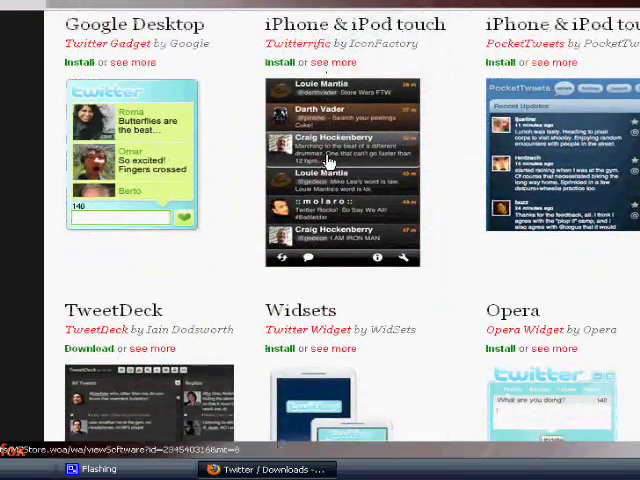
scroll(330, 162, up, 4)
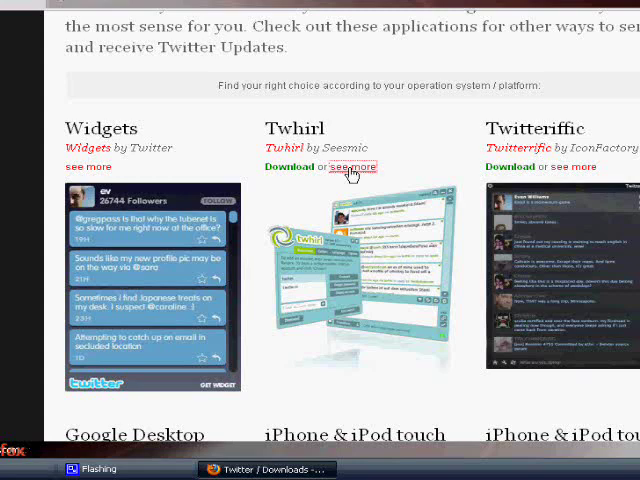
Step: Follow the Twhirl link to the Twitter Fan Wiki's WindowsApps page
click(352, 174)
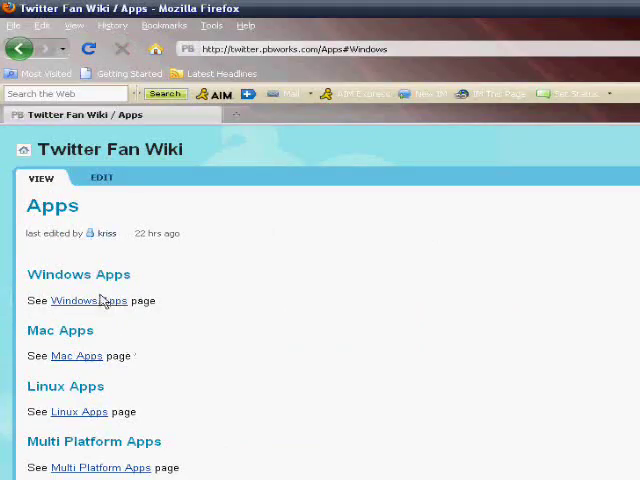
click(102, 306)
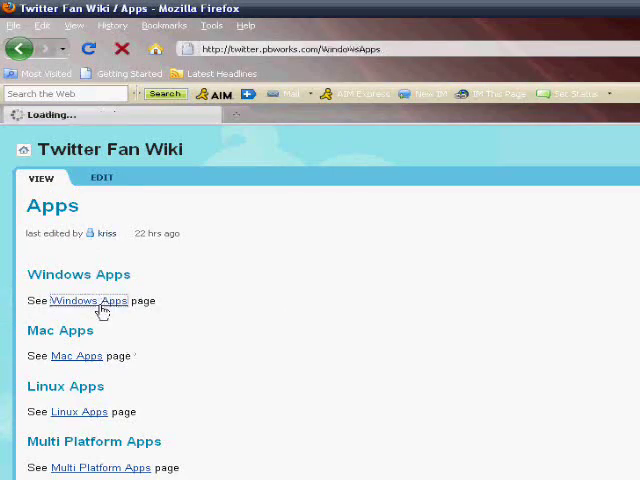
scroll(102, 306, down, 1)
scroll(102, 306, down, 2)
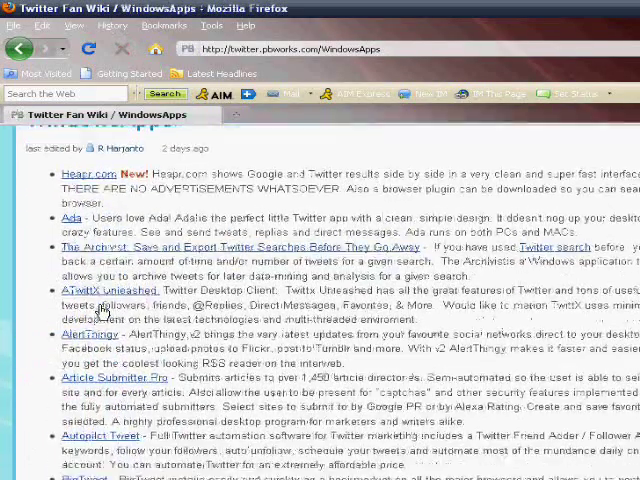
scroll(102, 306, down, 5)
scroll(102, 306, down, 4)
scroll(102, 306, down, 3)
scroll(102, 306, down, 2)
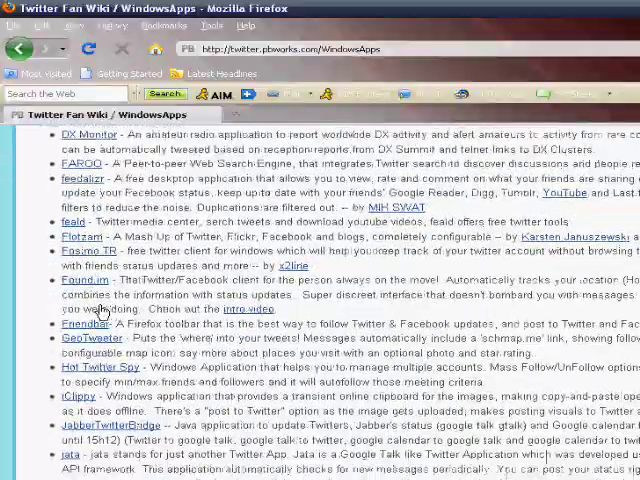
scroll(102, 310, down, 4)
scroll(102, 310, down, 4)
scroll(102, 310, down, 1)
scroll(102, 310, down, 3)
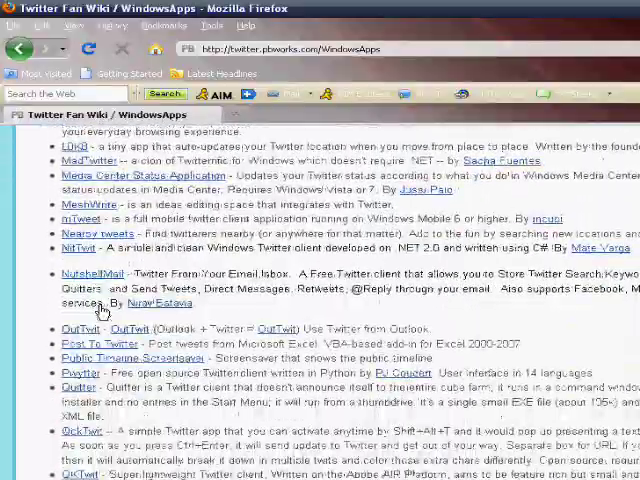
scroll(102, 310, down, 3)
scroll(102, 310, down, 3)
scroll(102, 310, down, 2)
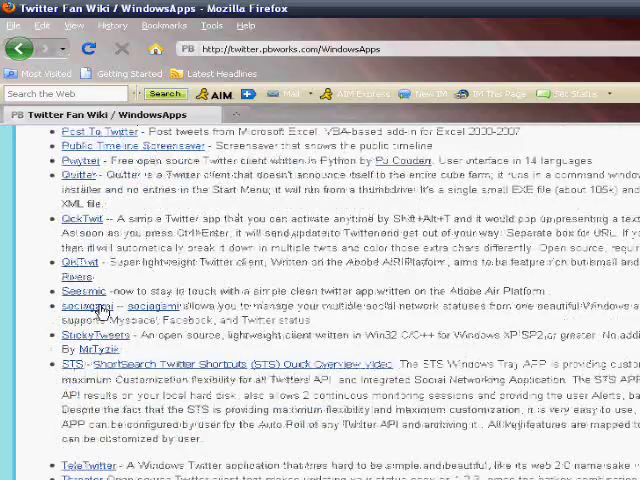
scroll(102, 310, down, 3)
scroll(102, 310, down, 2)
scroll(102, 310, down, 2)
scroll(102, 310, down, 1)
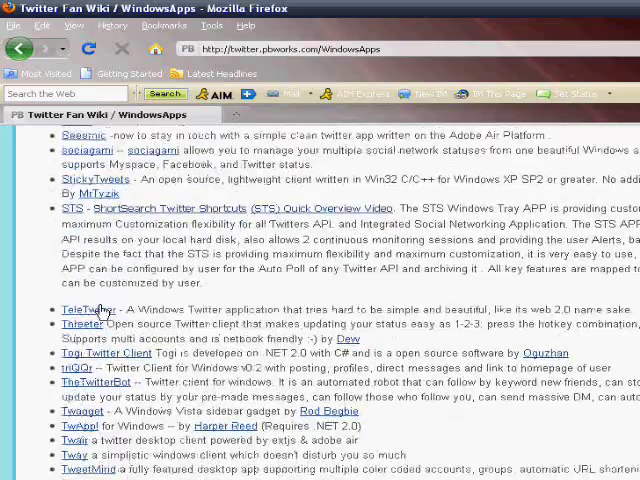
scroll(102, 310, down, 2)
scroll(102, 310, down, 1)
scroll(102, 310, down, 1)
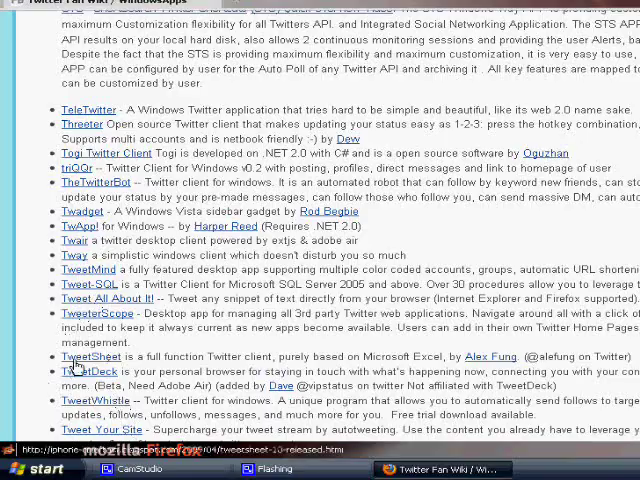
scroll(77, 372, down, 1)
scroll(77, 372, down, 3)
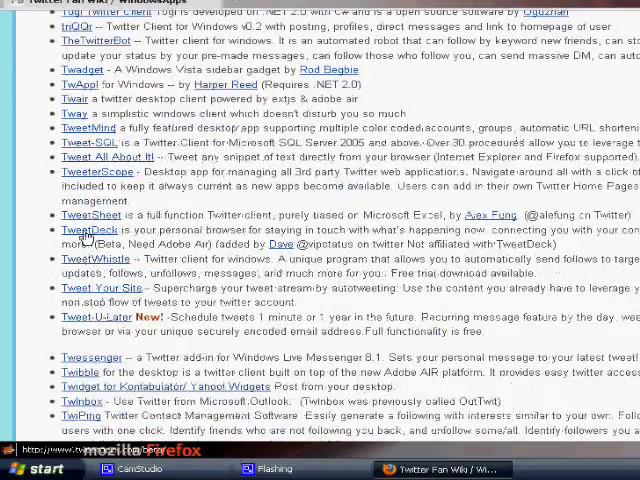
Step: Open the TweetDeck site, start the free download and dismiss the download prompt
click(88, 230)
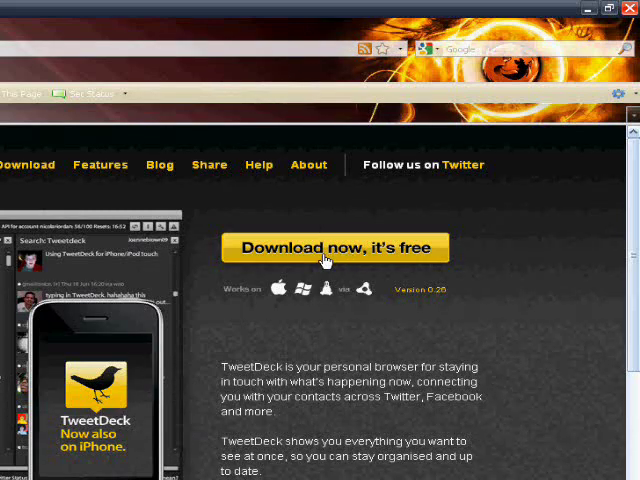
click(325, 255)
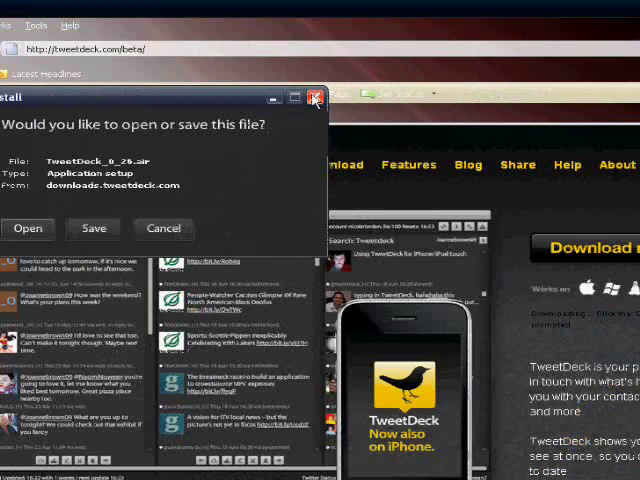
click(314, 98)
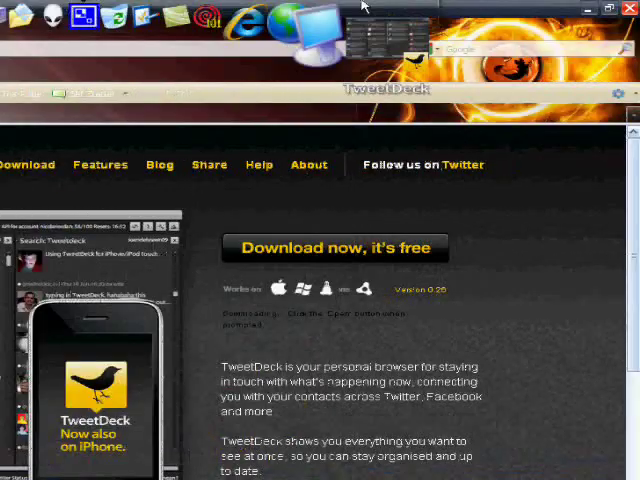
Step: Restore TweetDeck from the taskbar and maximize its window
click(366, 8)
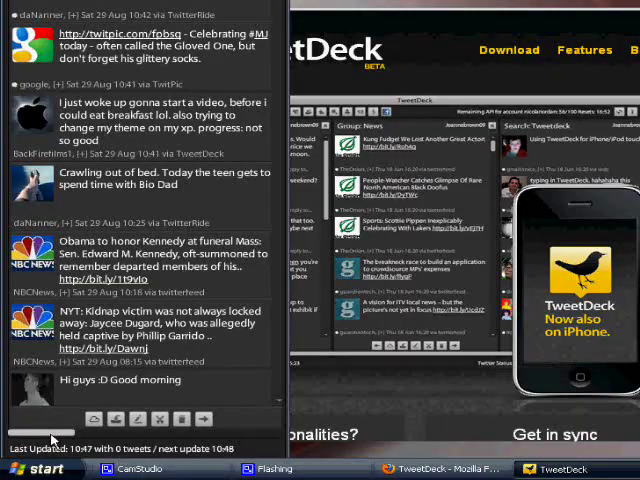
mouse_move(54, 434)
mouse_down()
mouse_move(144, 434)
mouse_move(24, 440)
mouse_move(75, 434)
mouse_move(16, 434)
mouse_up()
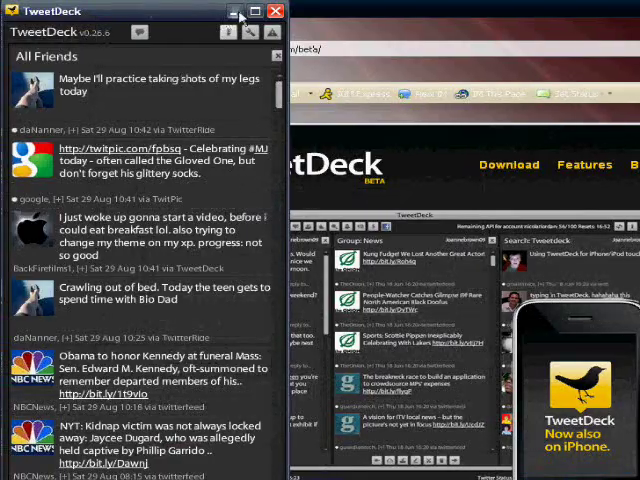
click(255, 12)
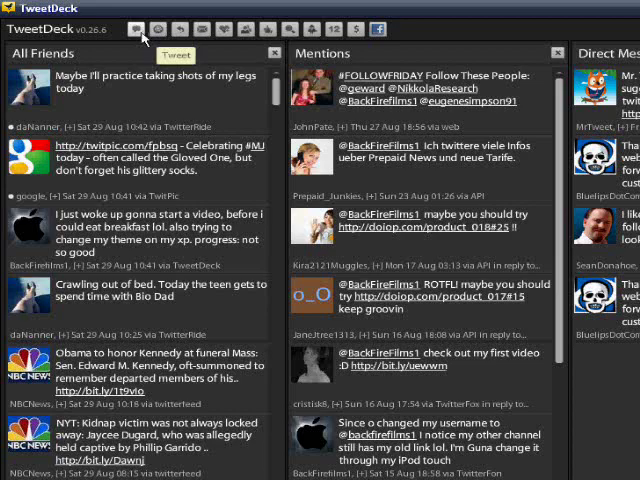
Step: Open TweetDeck's compose panel with BackFireFilms1 as the sender
click(136, 29)
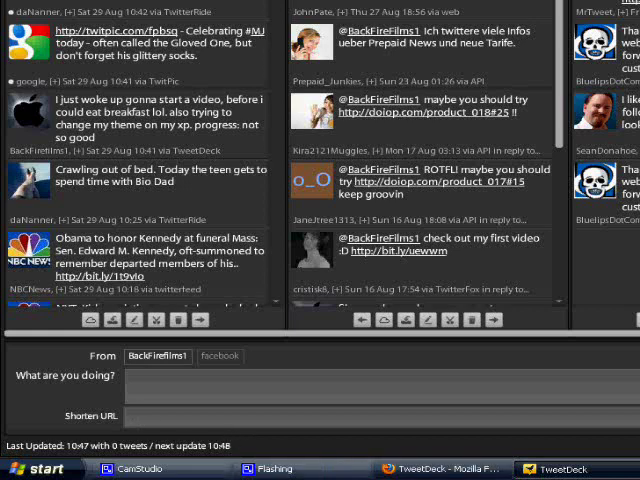
Step: In Firefox, replace the address with the TinyURL.com suggestion and load it
key(alt+Tab)
click(328, 49)
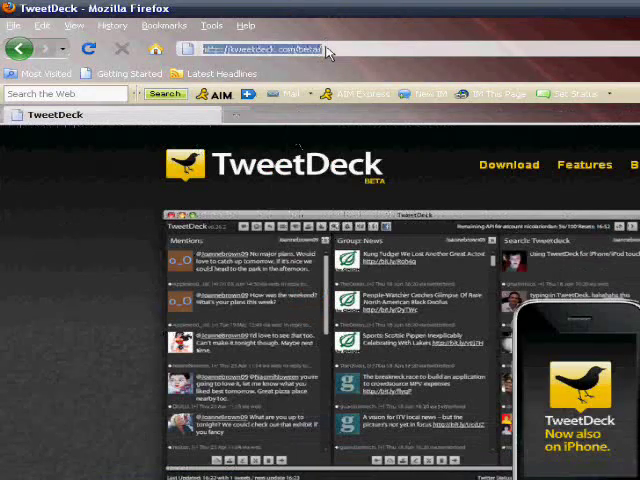
key(BackSpace)
text(t)
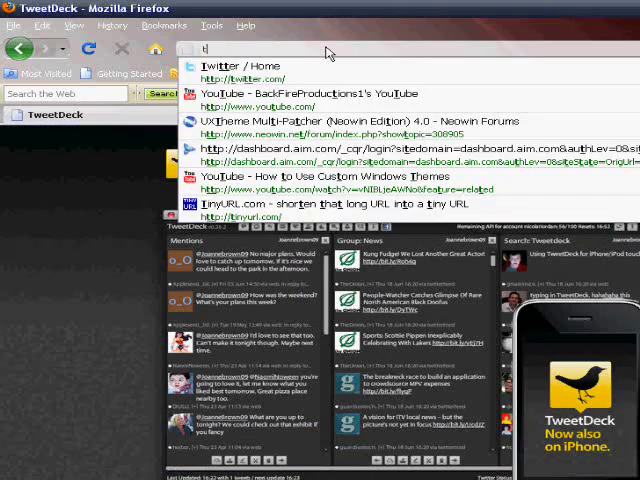
key(Down)
key(Down)
key(Down)
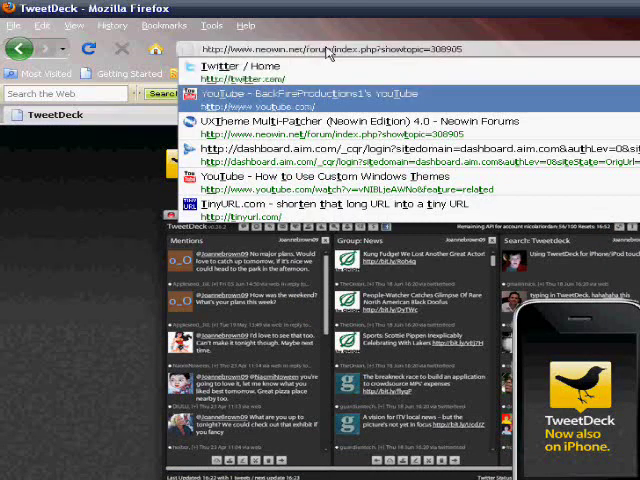
key(Down)
key(Down)
key(Down)
key(Up)
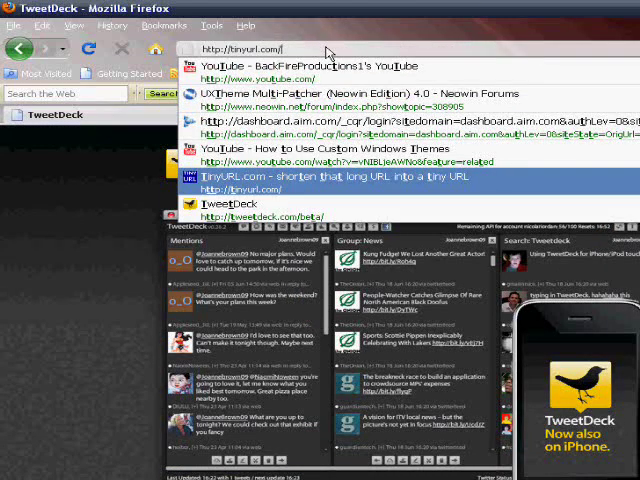
key(Return)
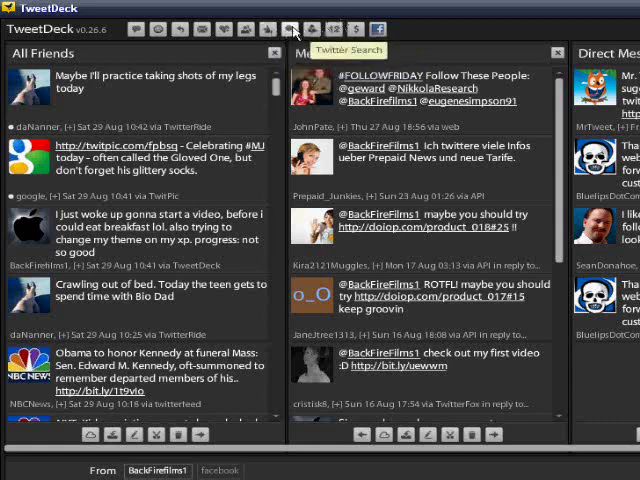
click(296, 30)
text(pla)
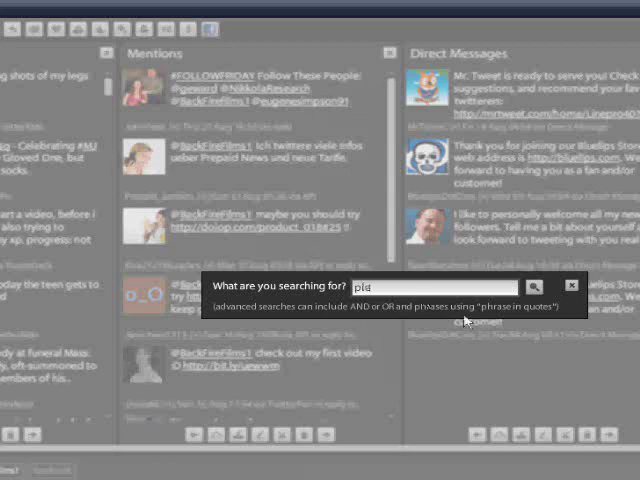
text(e)
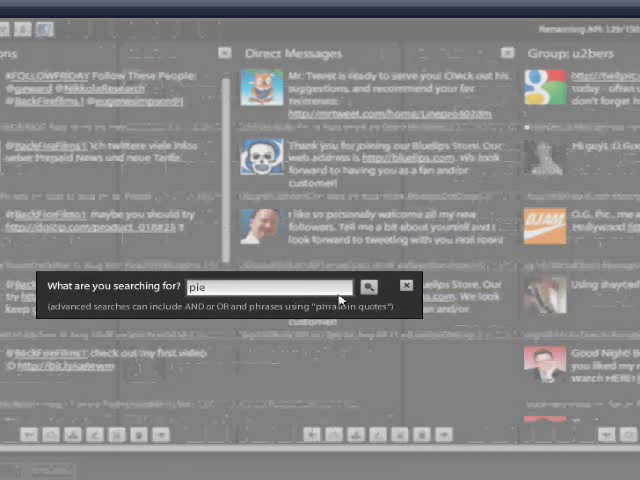
click(534, 287)
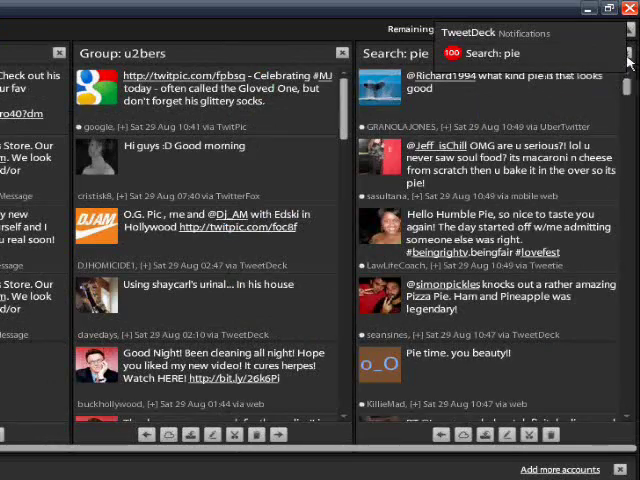
click(630, 60)
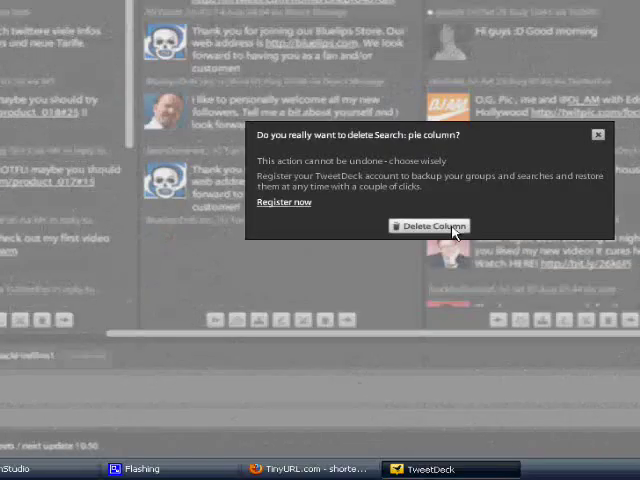
click(430, 226)
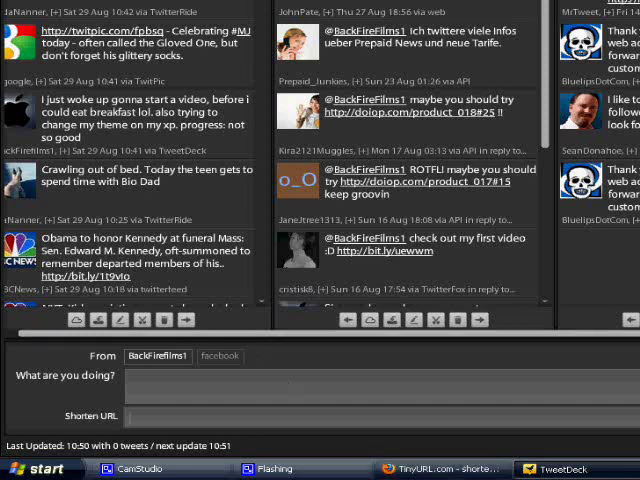
Step: Restore the CamStudio recorder window and reposition it over TweetDeck
click(133, 468)
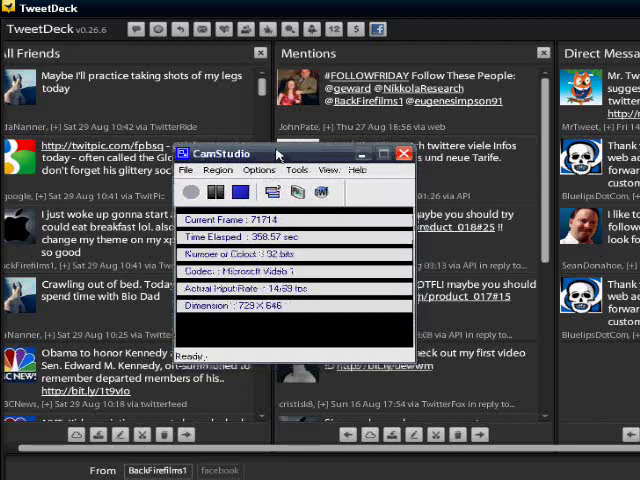
drag(256, 162, 180, 133)
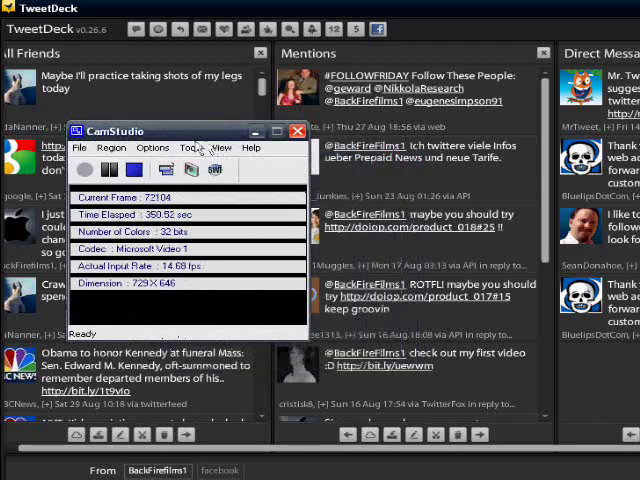
drag(195, 131, 275, 152)
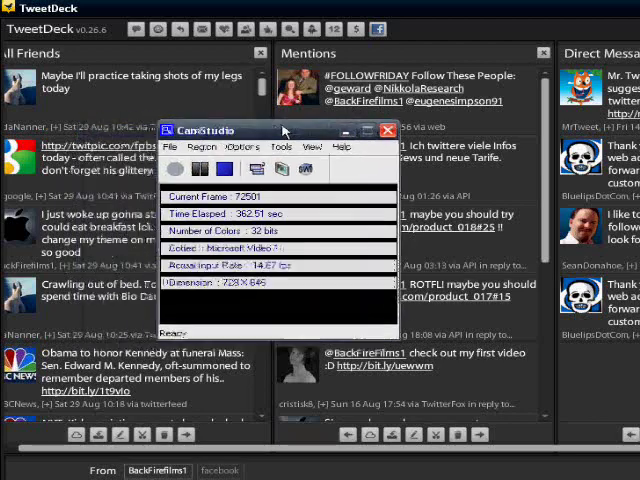